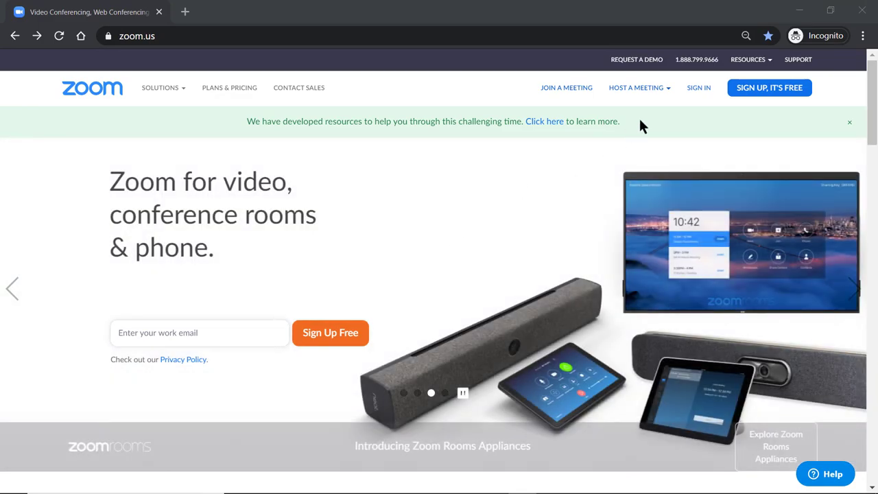
Step: Sign in to Zoom on the web with Google, entering the account e-mail and password
click(697, 90)
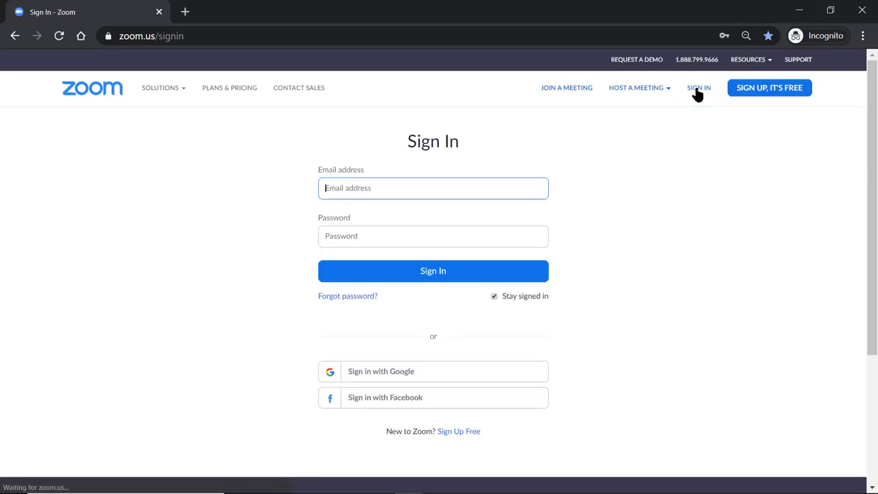
click(509, 377)
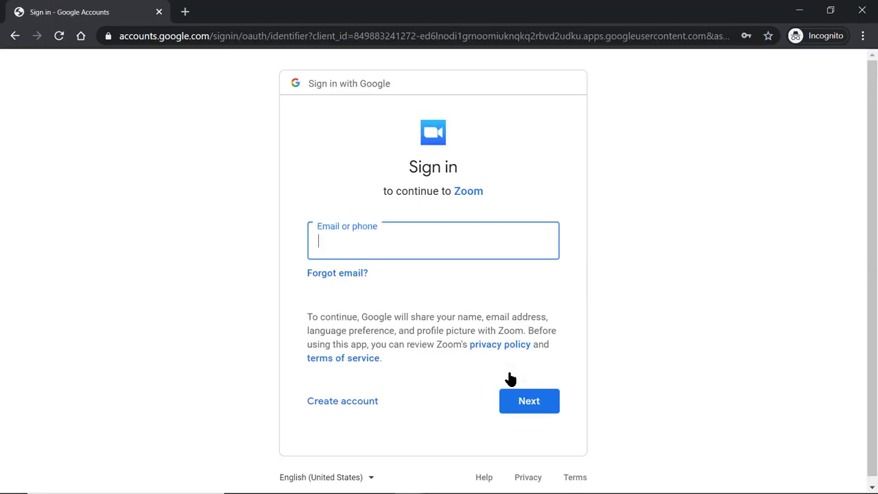
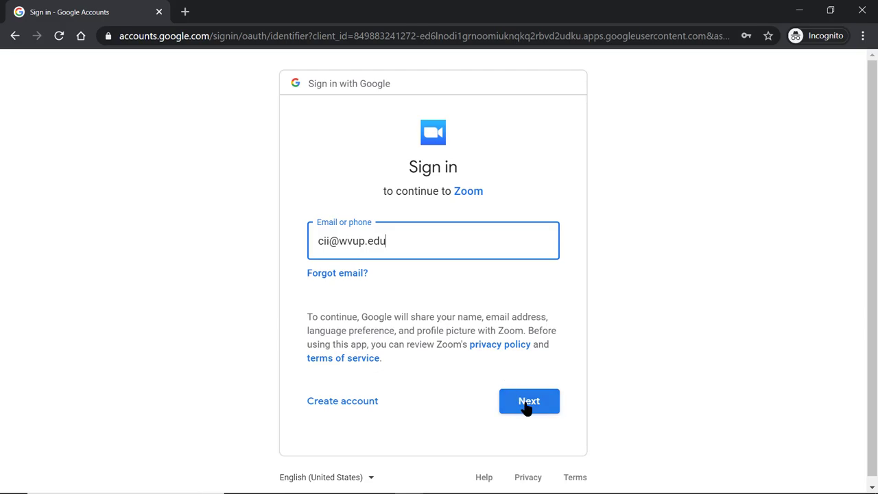
click(526, 406)
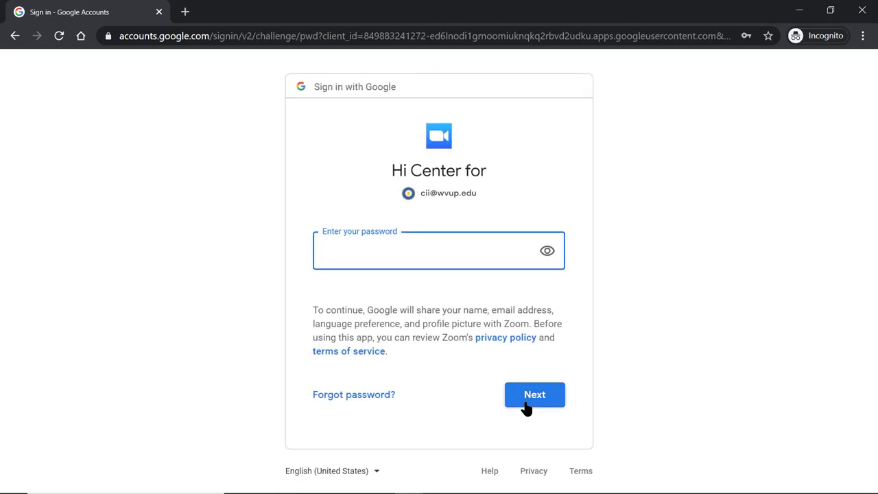
text(••••••••)
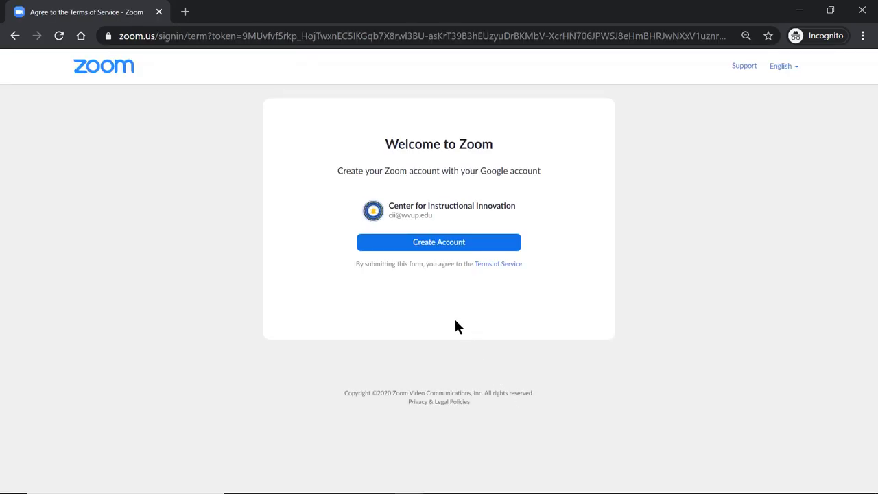
Step: Create the Zoom account from the Google sign-in and host a Screen Share Only meeting
click(431, 251)
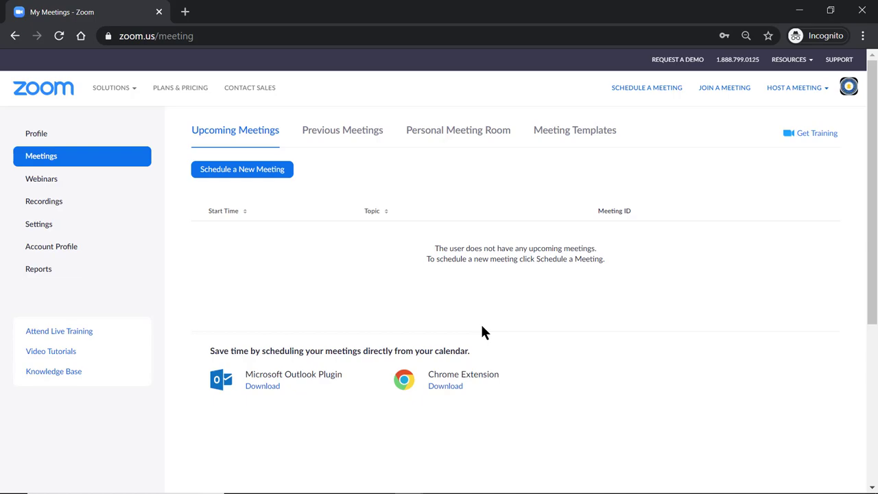
key(super)
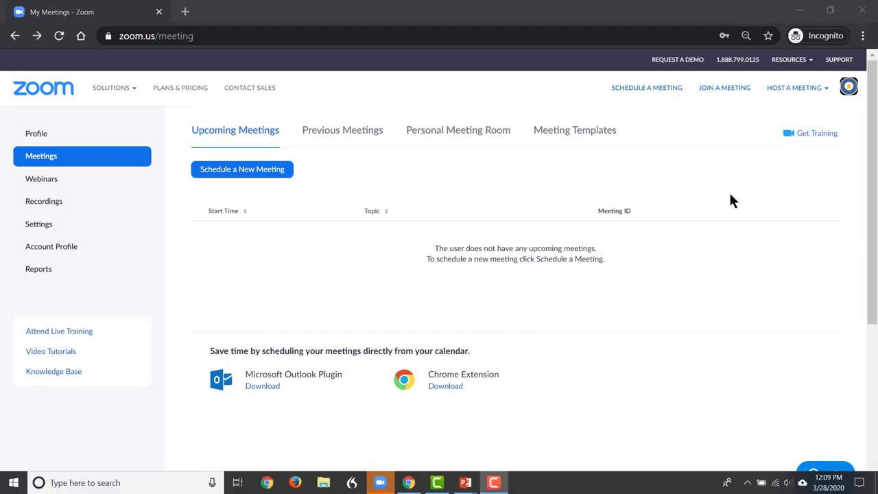
mouse_move(797, 93)
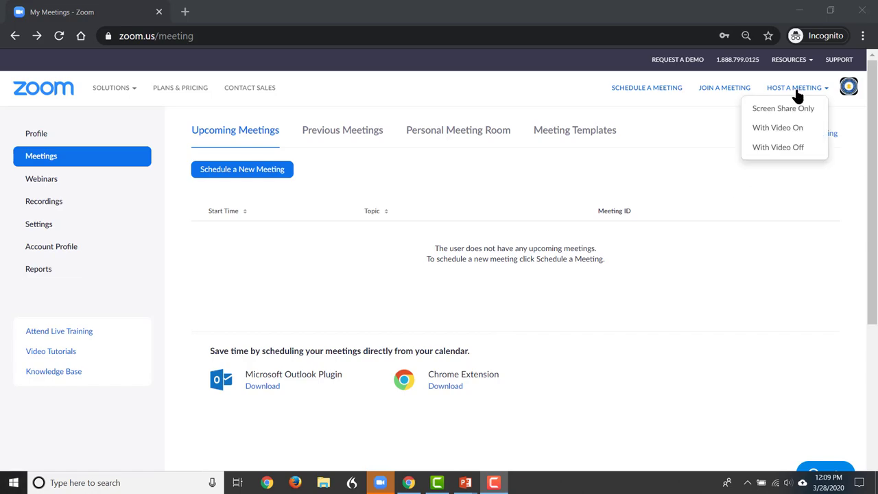
key(Down)
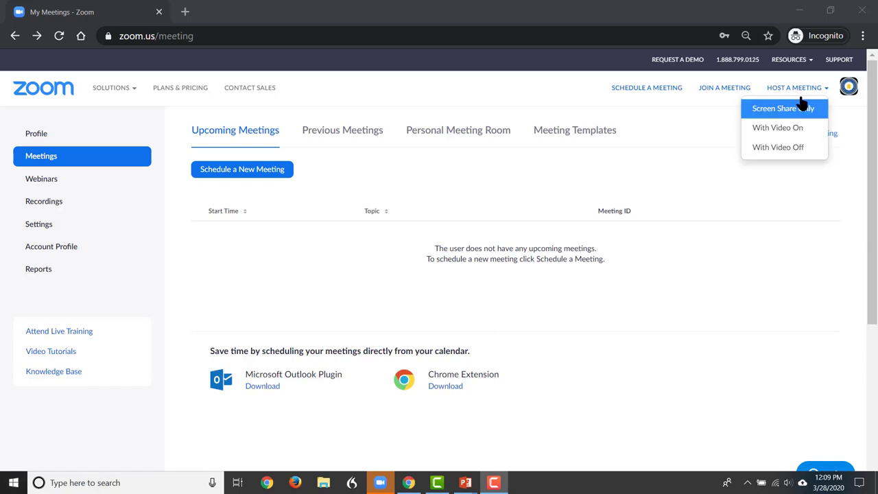
click(809, 117)
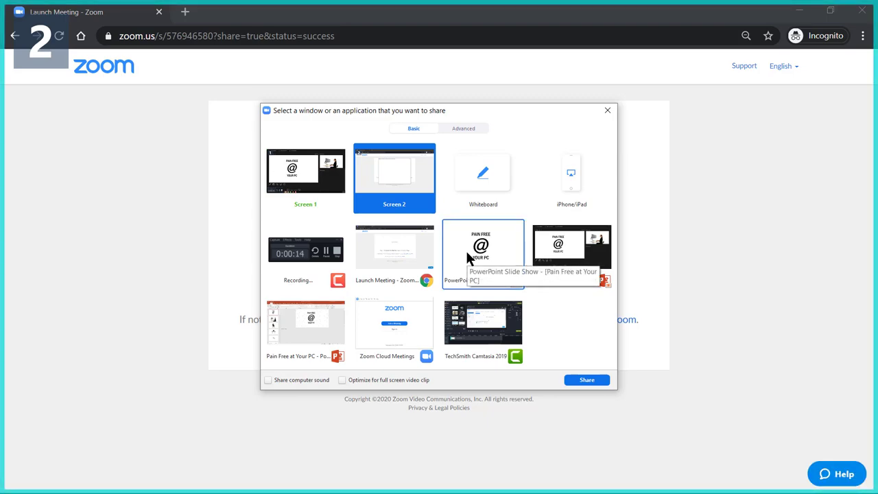
Step: Share the PowerPoint Slide Show, start recording, and join audio from the Recording Alert
click(468, 257)
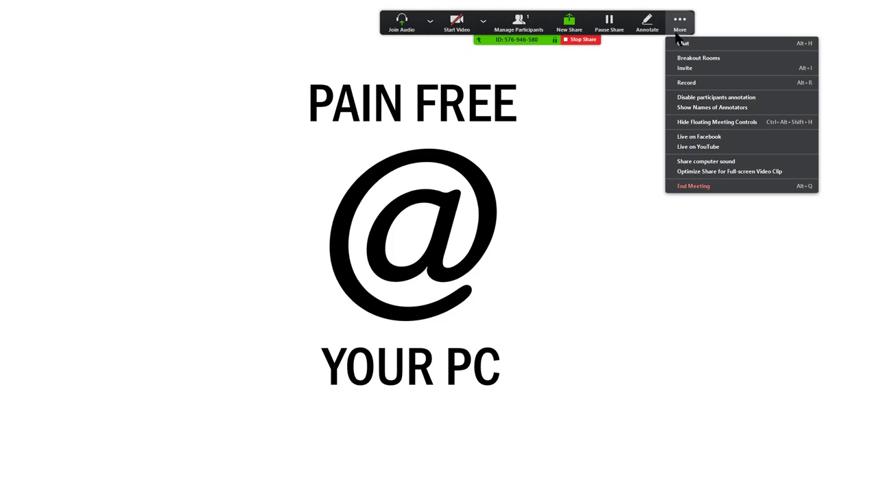
click(684, 83)
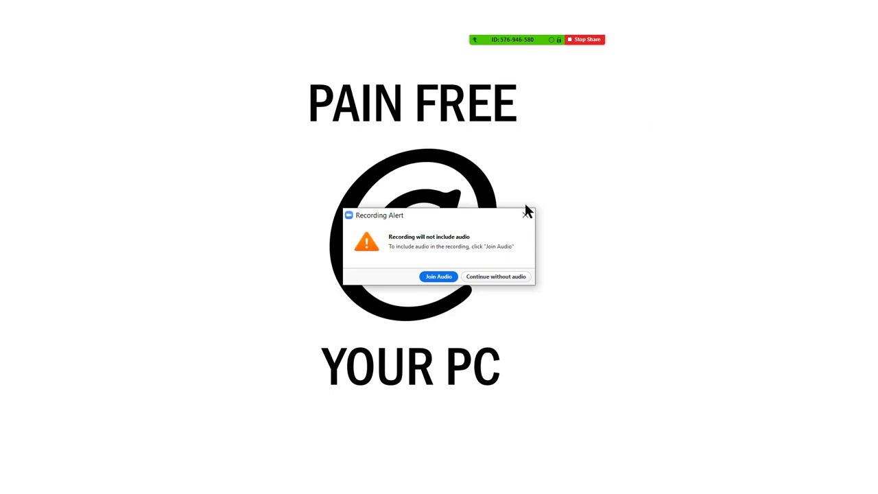
click(432, 277)
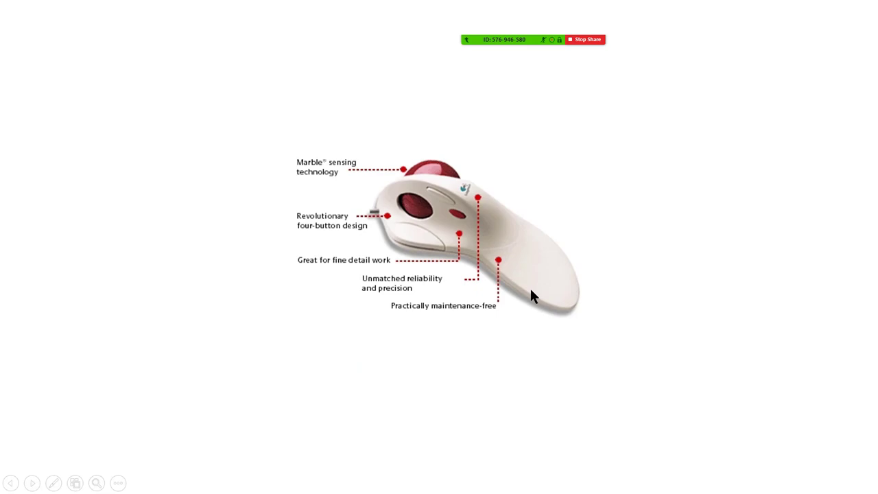
Step: Stop the meeting recording from the More menu on the sharing bar
mouse_move(517, 40)
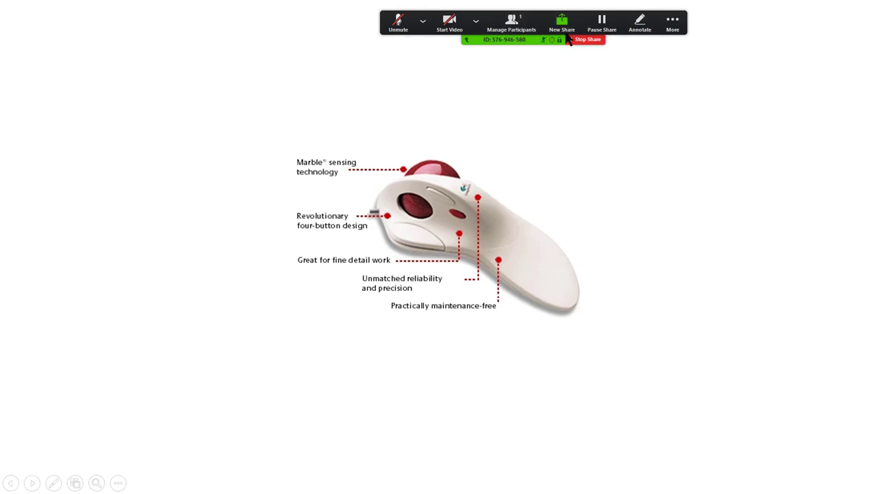
click(673, 23)
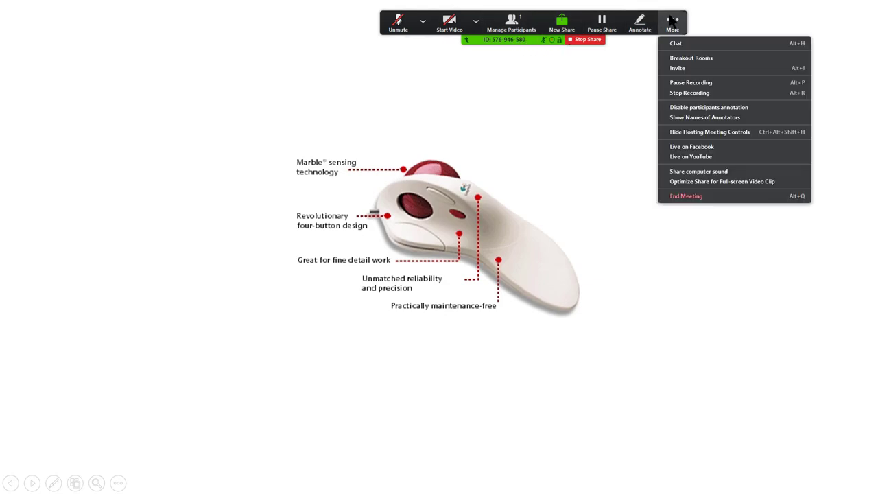
click(689, 93)
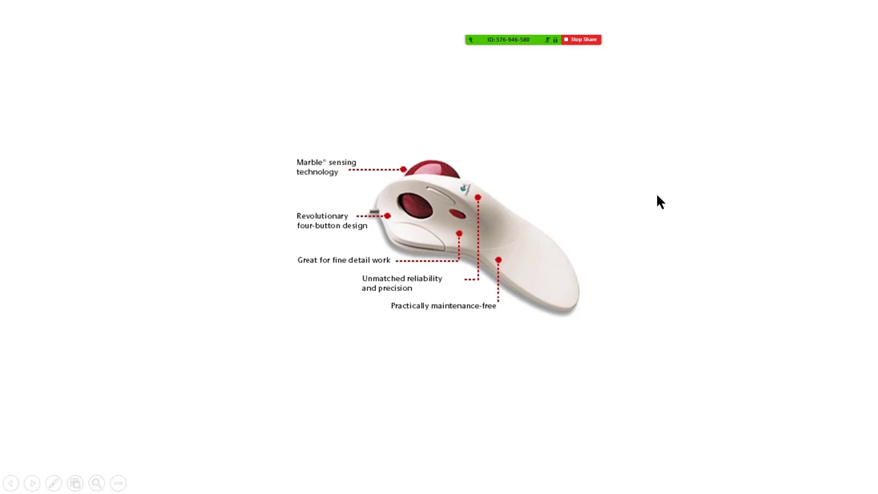
Step: End the meeting and save the converted recording to Desktop > Lecture Capture Sample
click(578, 41)
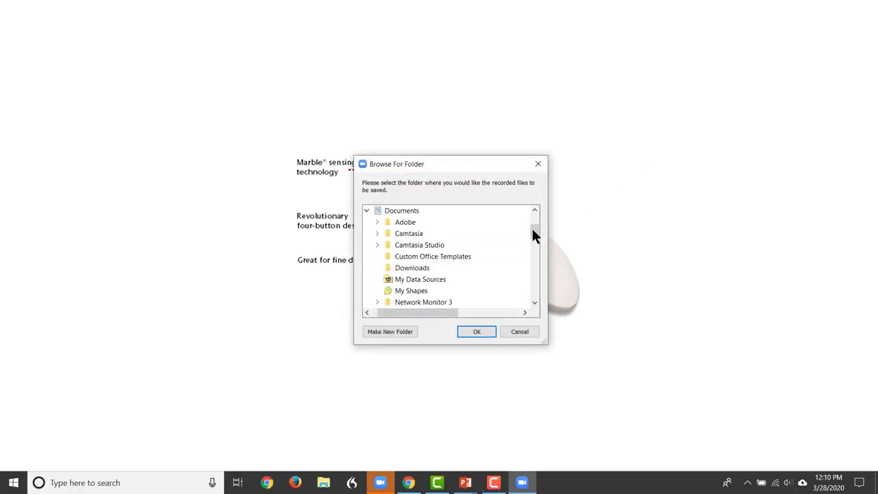
drag(532, 229, 530, 217)
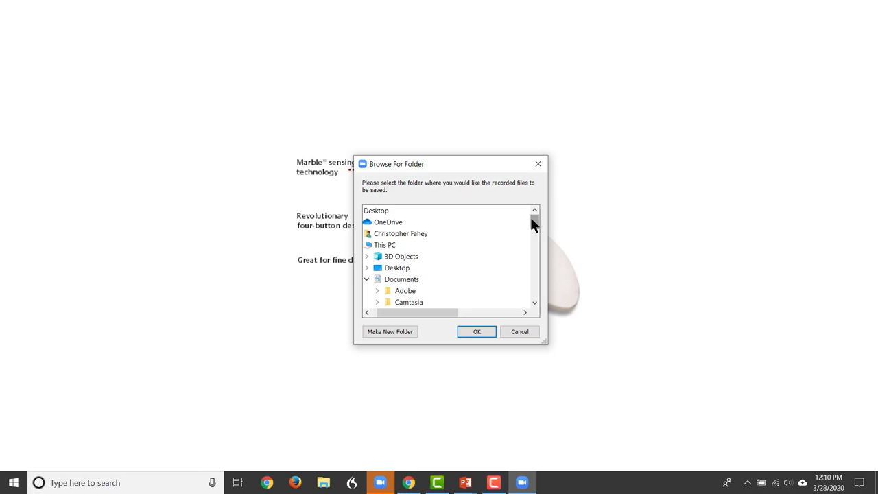
click(366, 267)
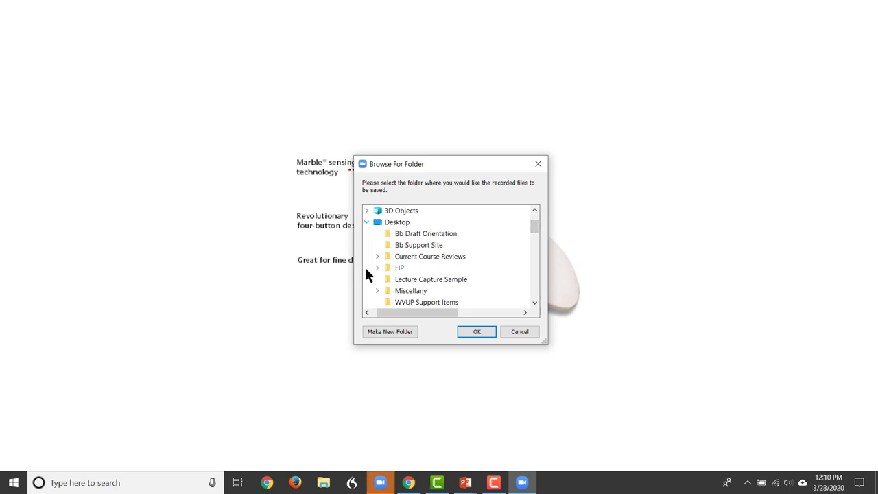
click(444, 283)
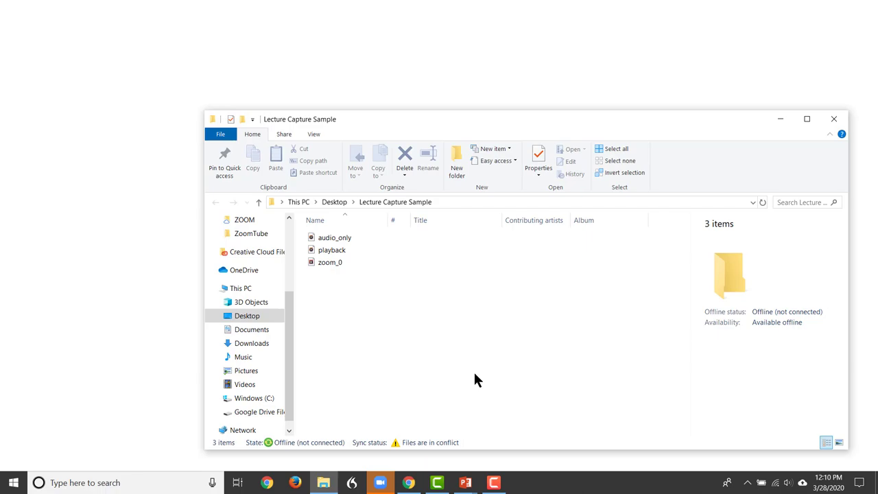
Step: Select zoom_0 to view its MP4 file details in the preview pane
click(329, 268)
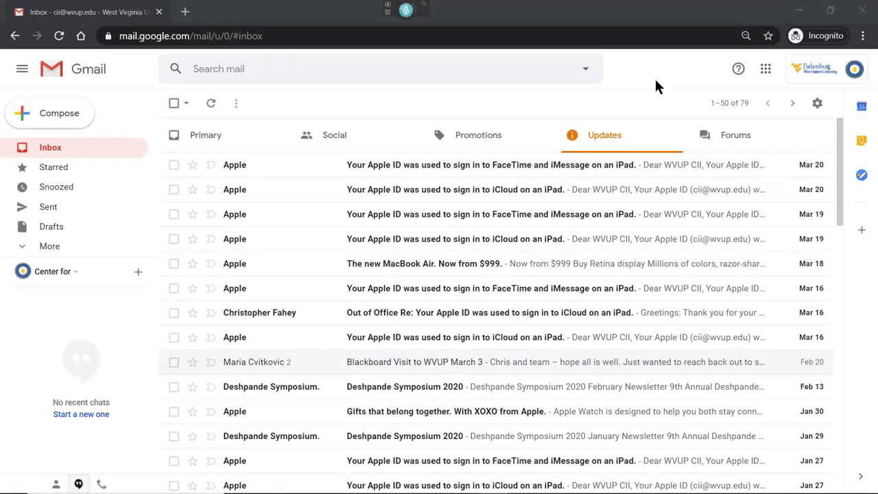
Step: Launch YouTube in a new tab from the Google apps grid and show the account menu
click(766, 72)
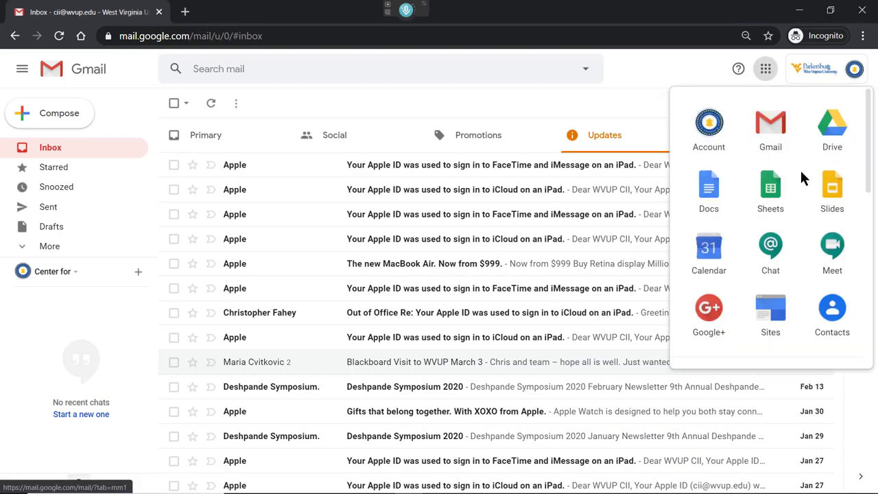
scroll(800, 170, down, 2)
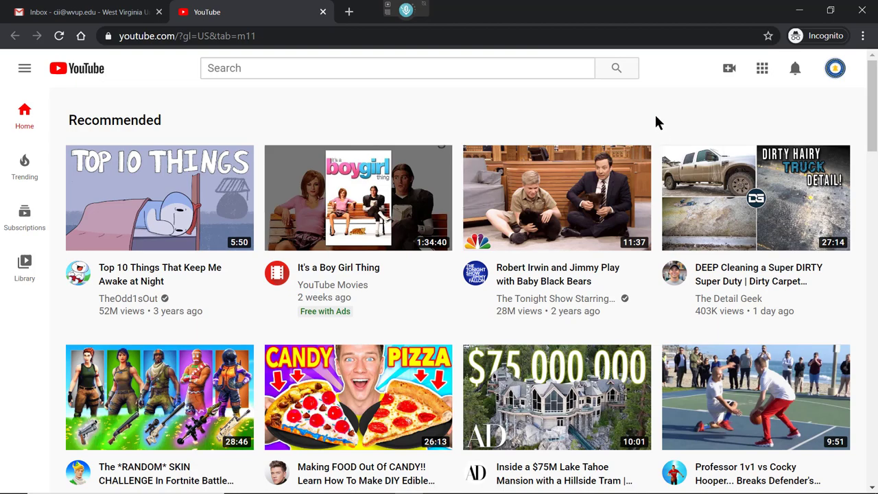
click(836, 68)
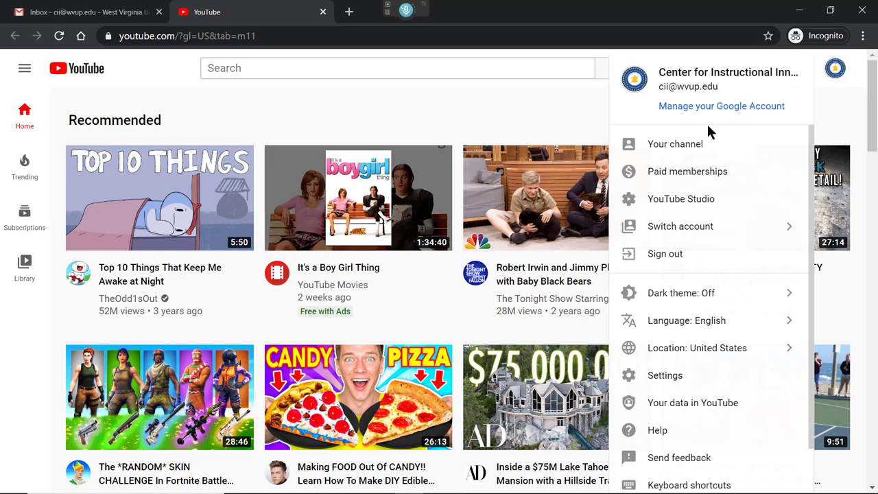
Step: Go to YouTube Studio and upload the zoom_0 recording from the computer
click(682, 201)
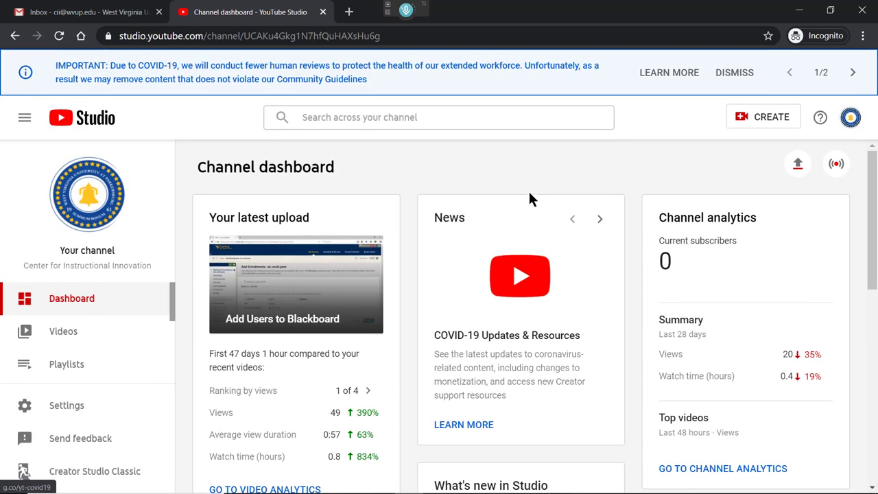
click(796, 169)
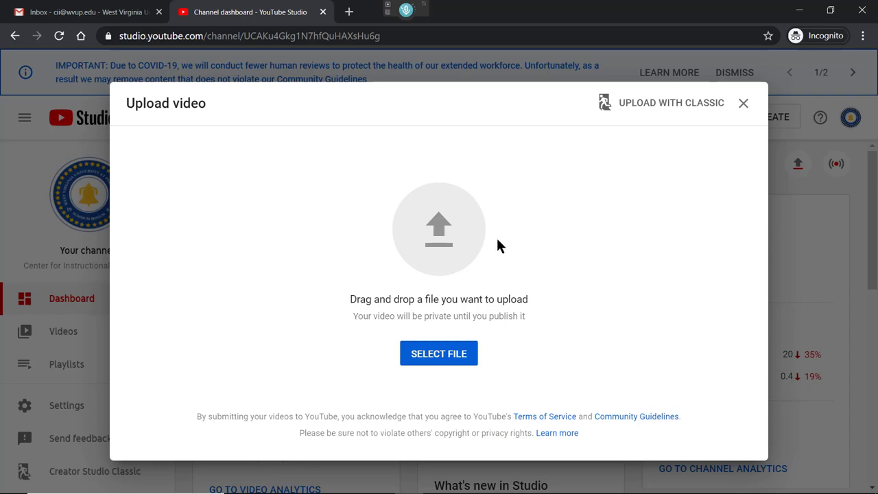
click(441, 357)
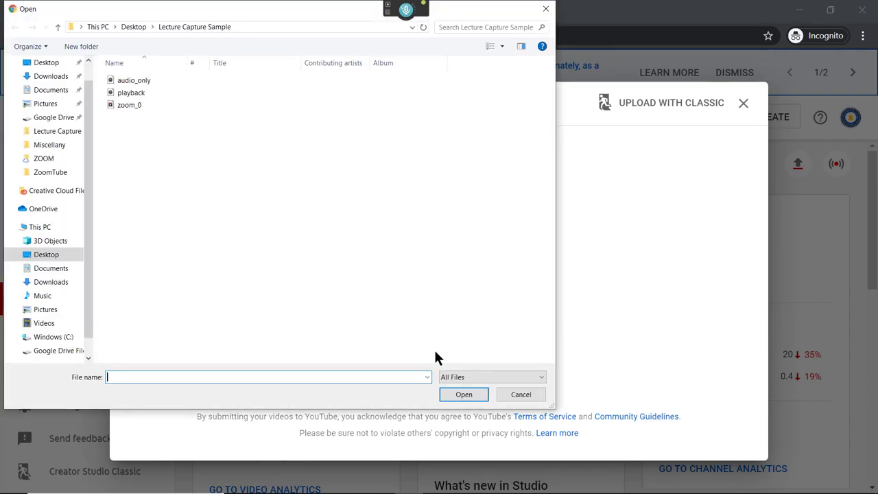
double_click(123, 109)
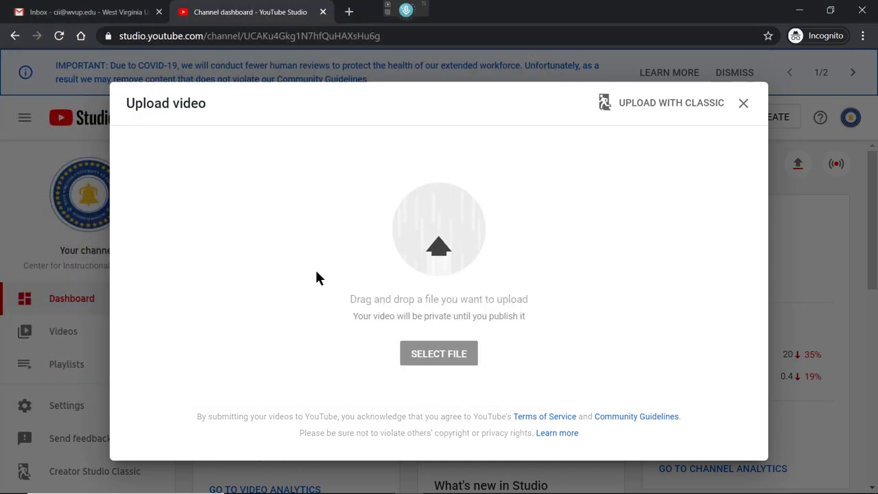
Step: Title the upload 'Pain Free', mark it not made for kids, and advance to Visibility
text(P)
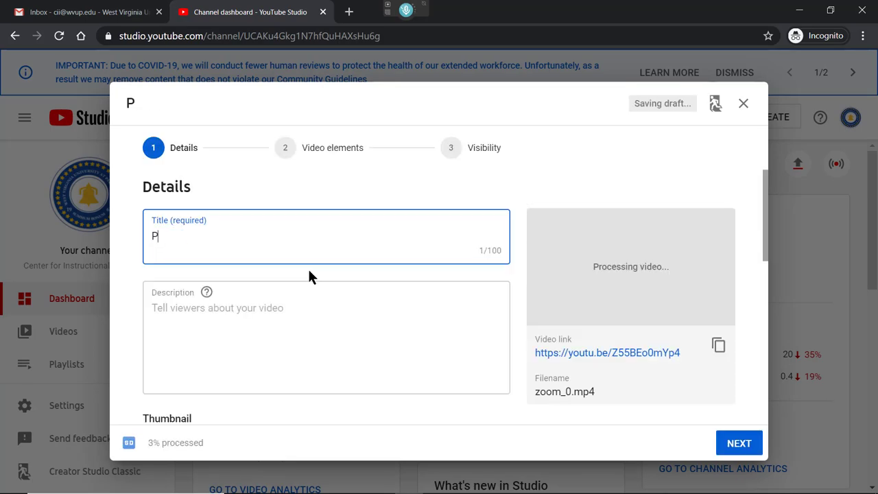
text(ain Free)
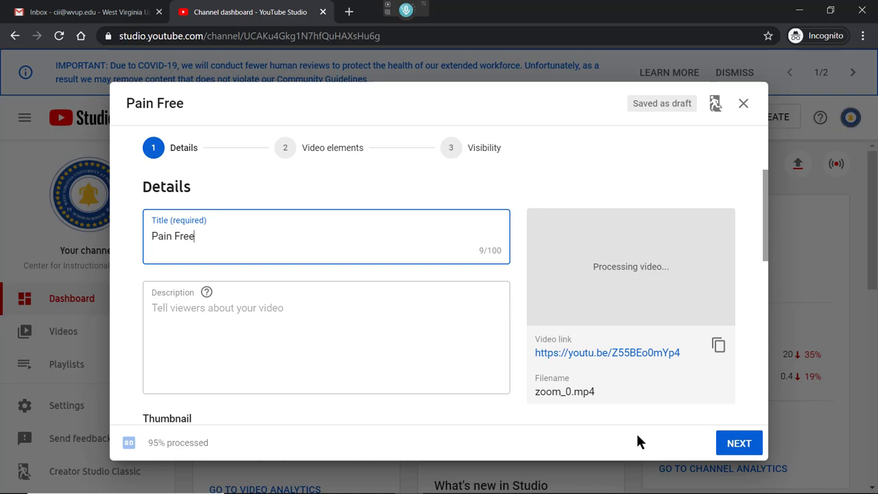
click(726, 444)
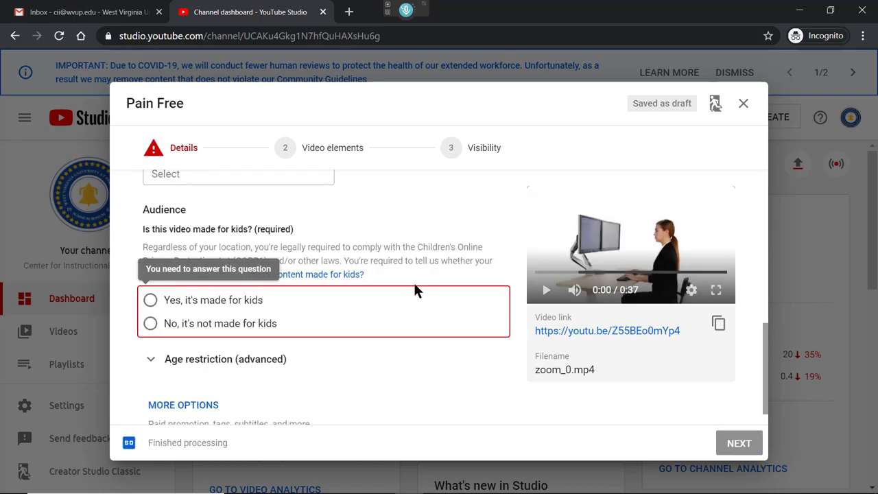
click(150, 323)
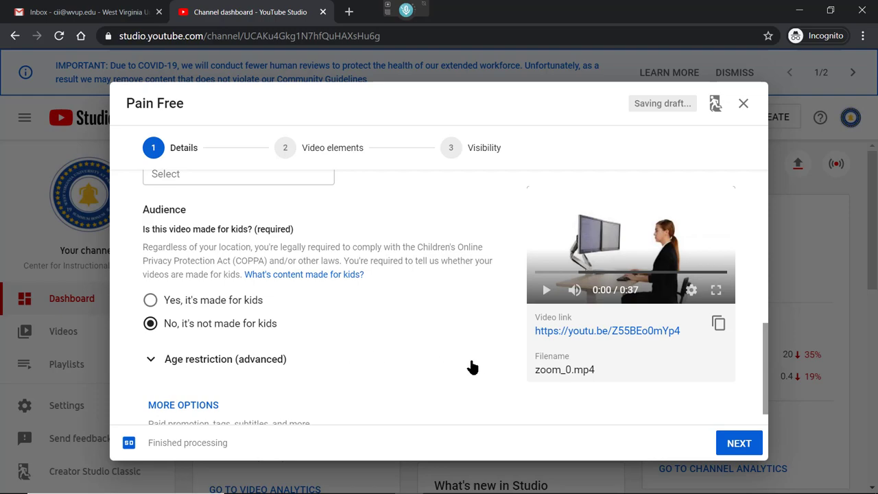
scroll(480, 370, down, 1)
click(738, 443)
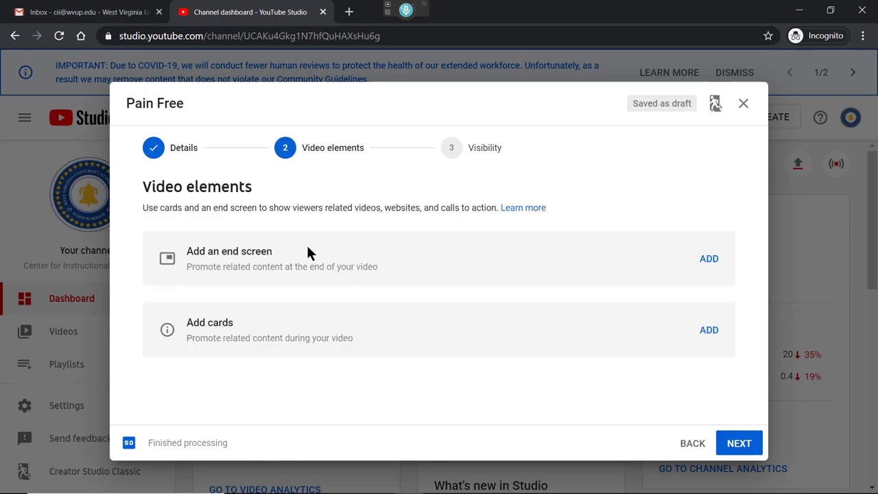
click(734, 439)
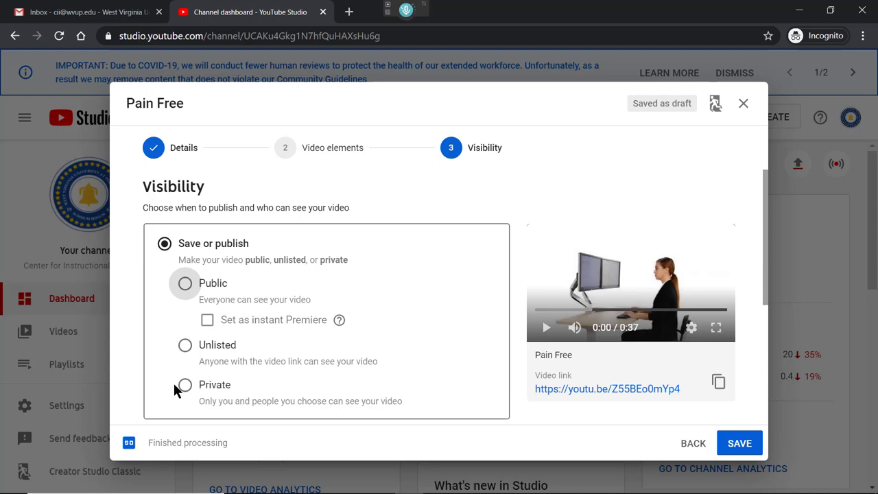
Step: Publish Pain Free as Unlisted, copy its video link, and close the confirmation
click(185, 345)
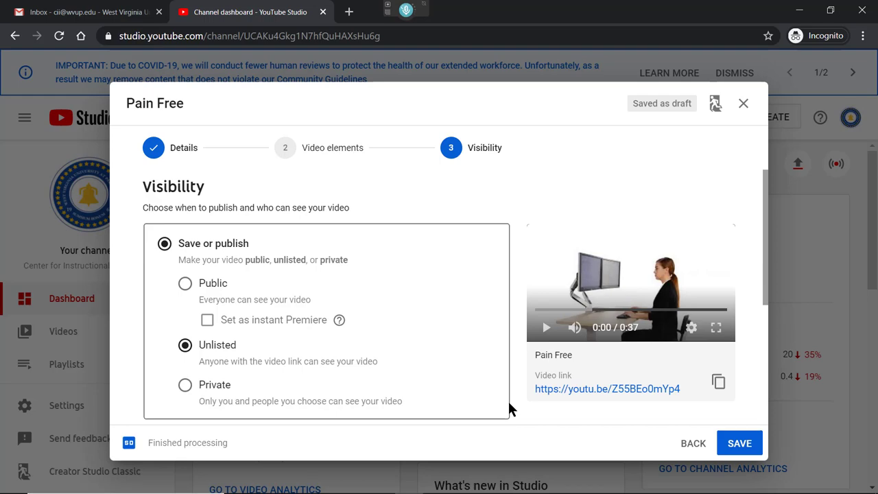
click(729, 445)
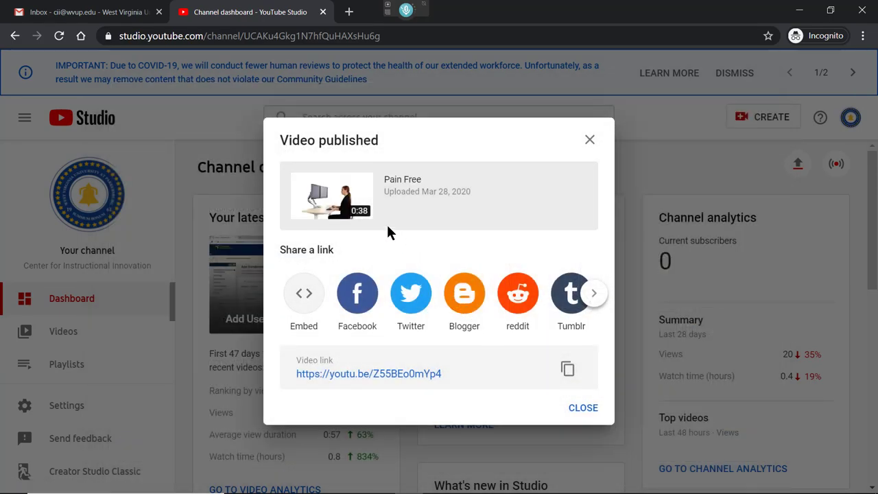
click(568, 370)
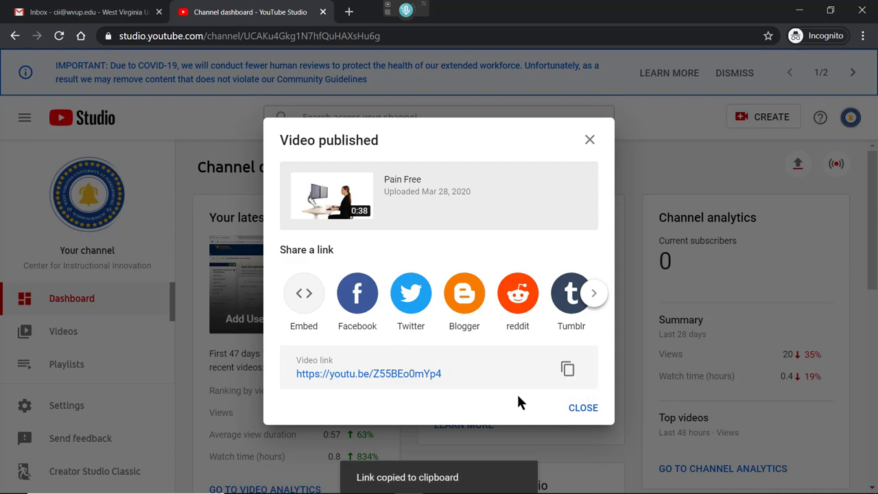
click(577, 409)
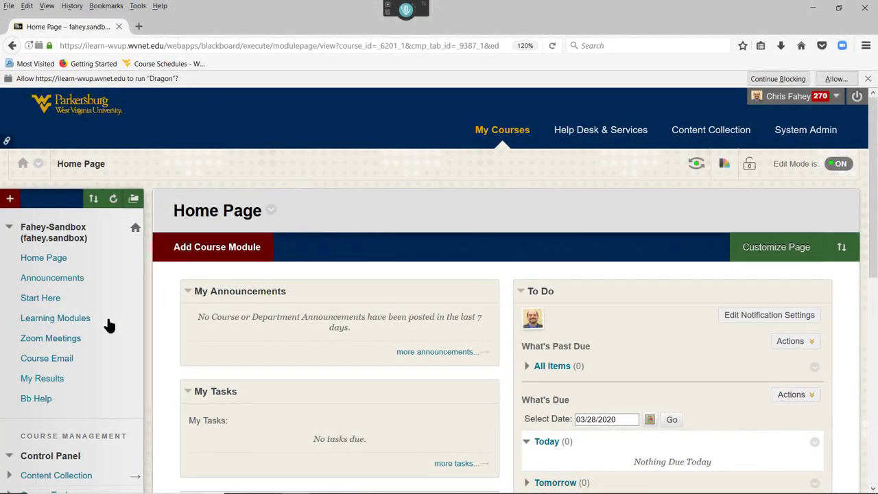
Step: From Learning Modules, open Module 1 and show its Build Content menu
click(78, 323)
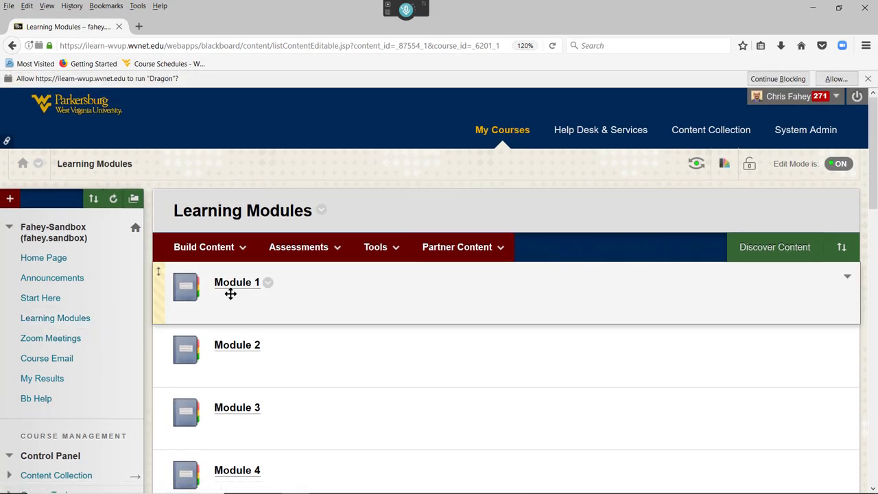
click(235, 284)
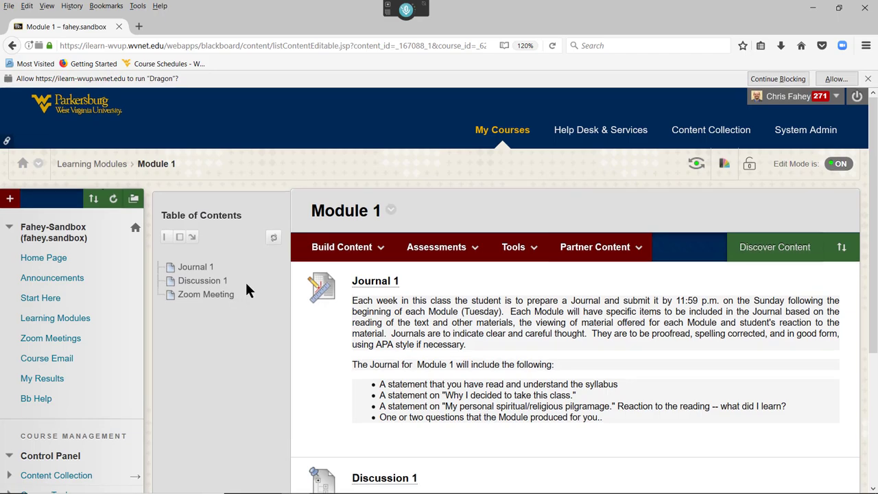
click(376, 248)
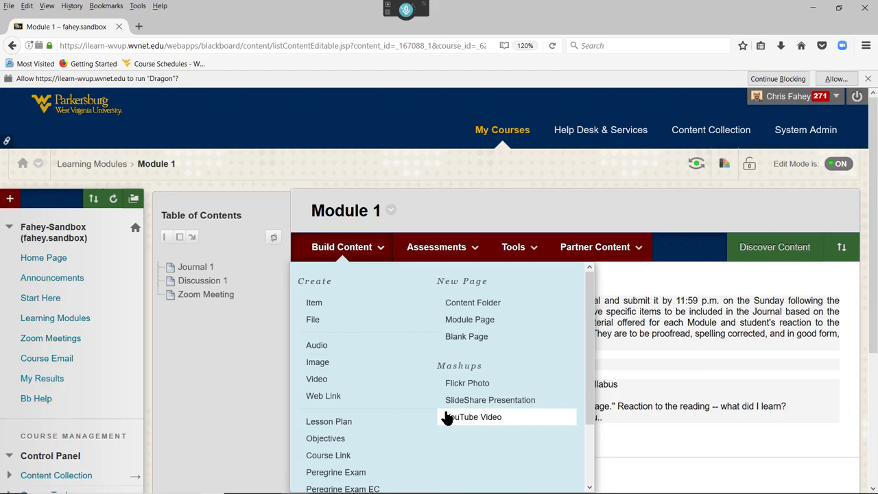
click(347, 398)
text(P)
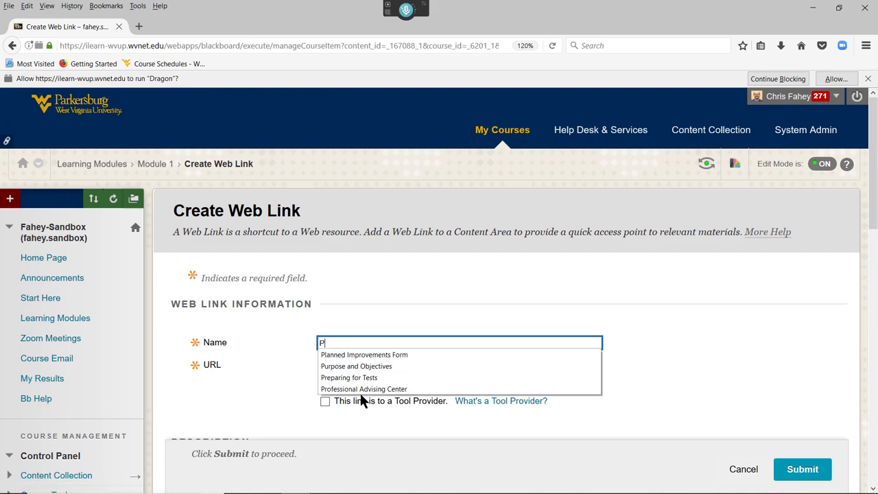
text(ain Free)
key(ctrl+v)
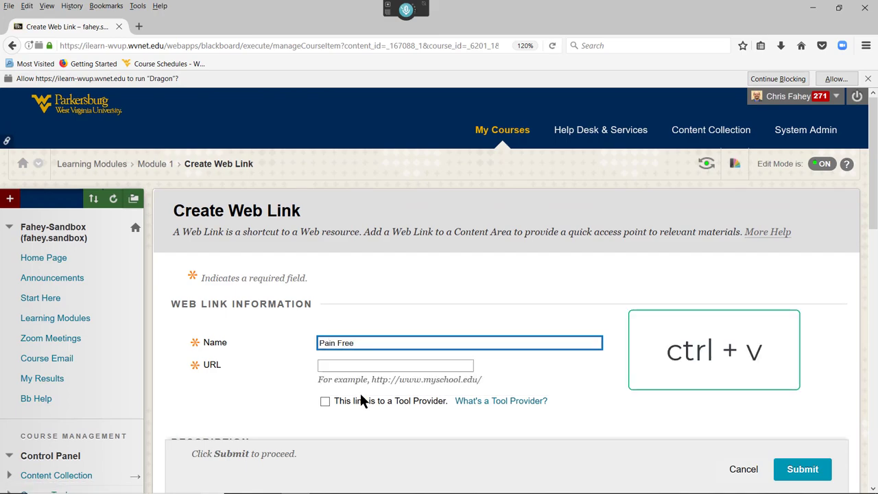
click(337, 366)
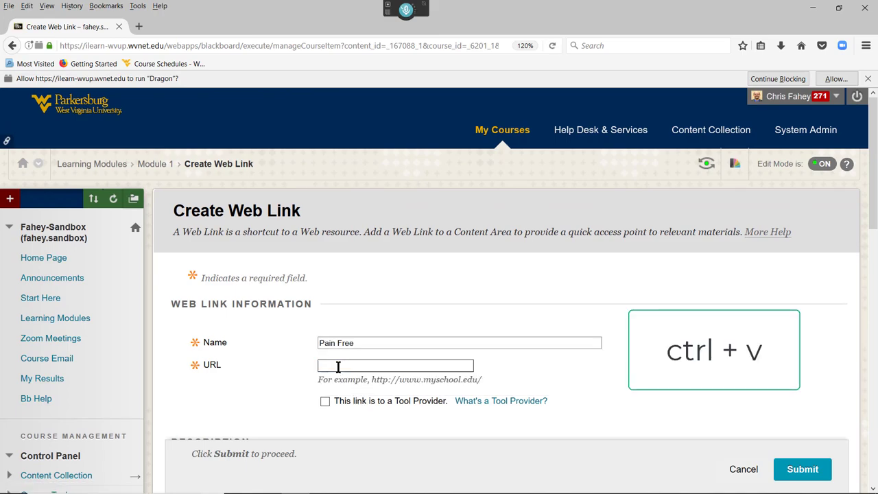
key(ctrl+v)
scroll(564, 316, down, 3)
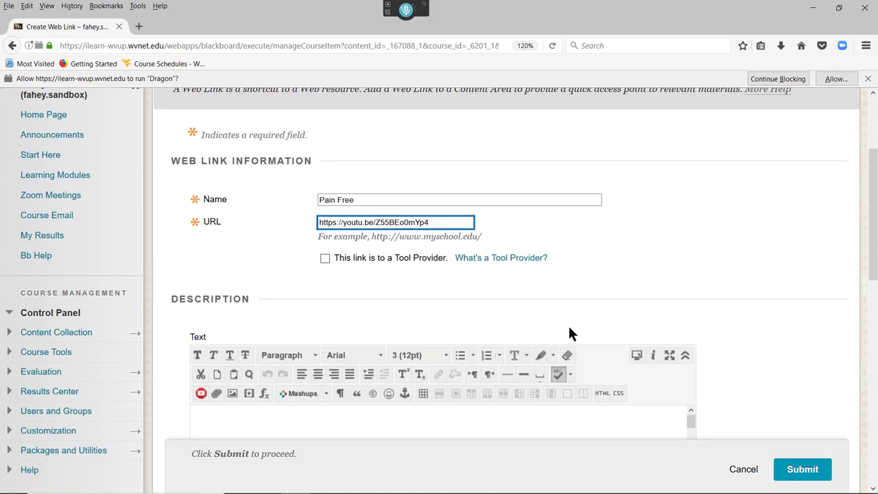
scroll(569, 328, down, 4)
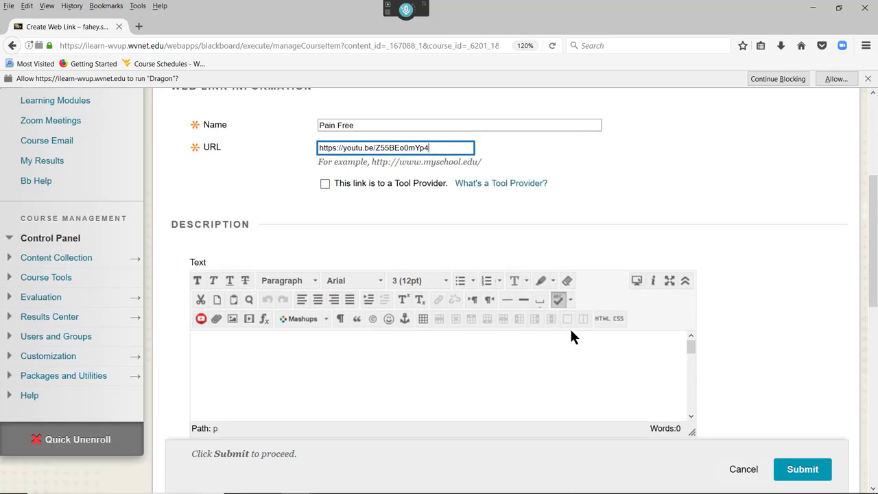
scroll(570, 331, down, 5)
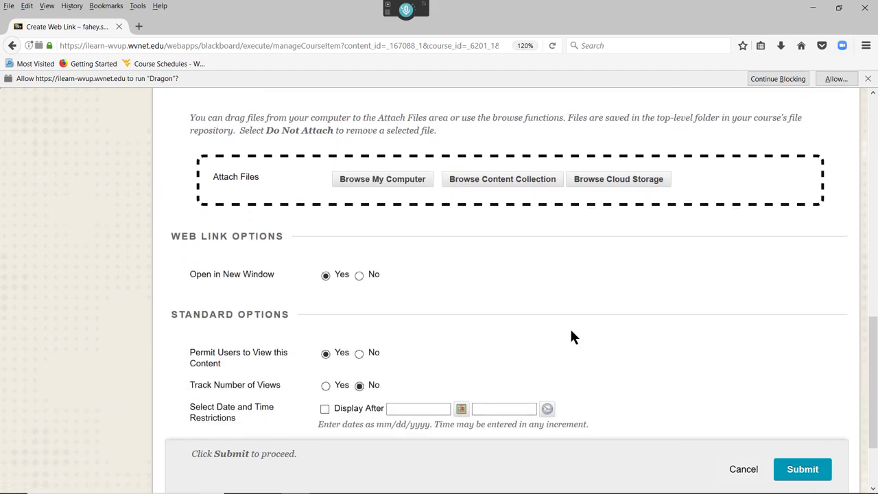
click(801, 462)
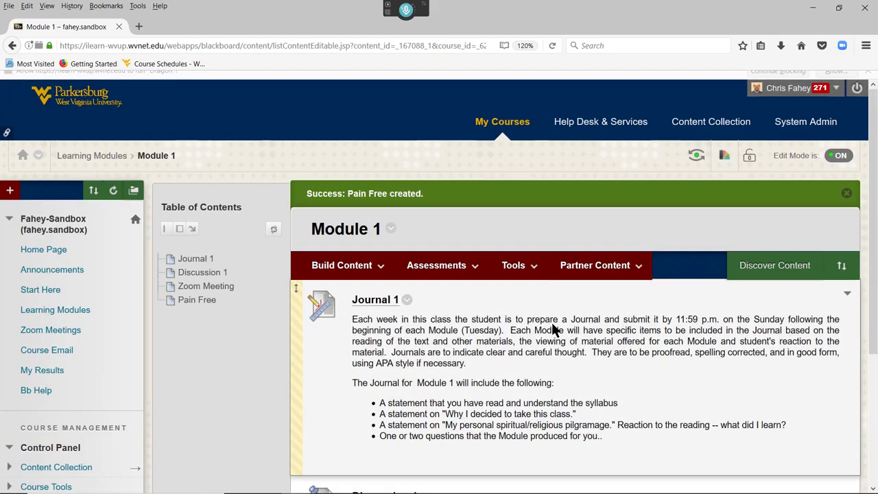
Step: Pause the unlisted Pain Free video on YouTube at 0:02
scroll(556, 325, down, 3)
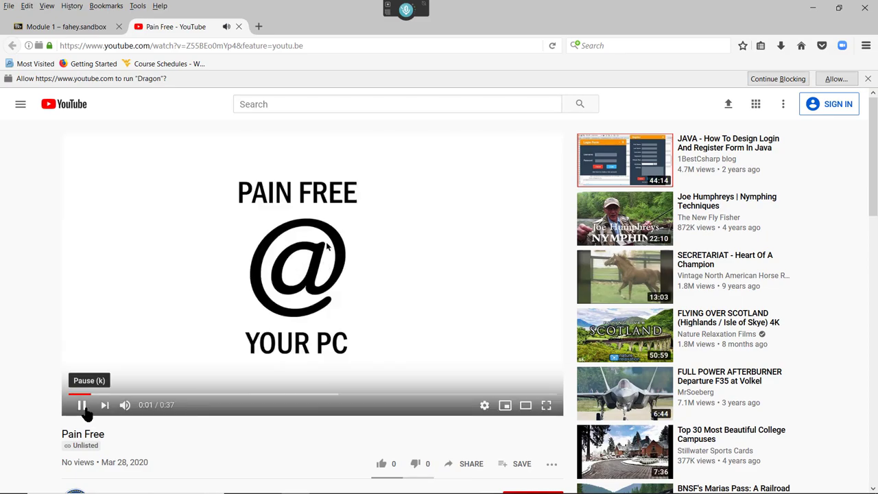
click(81, 405)
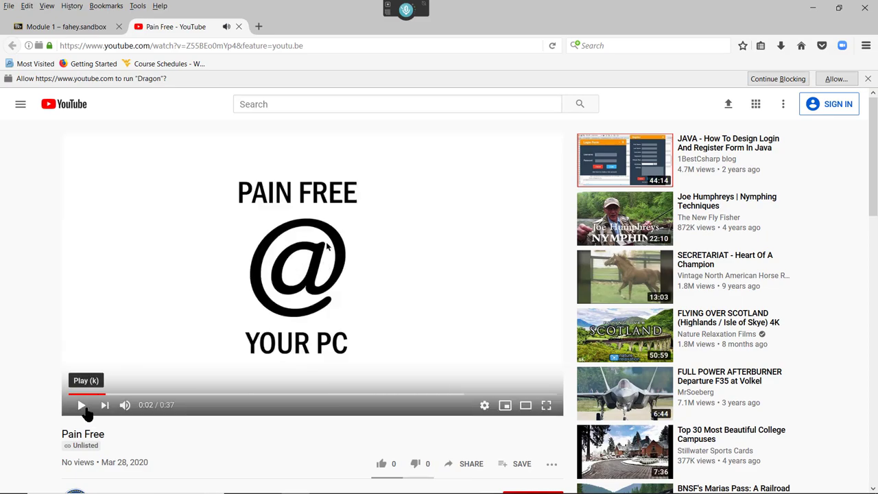